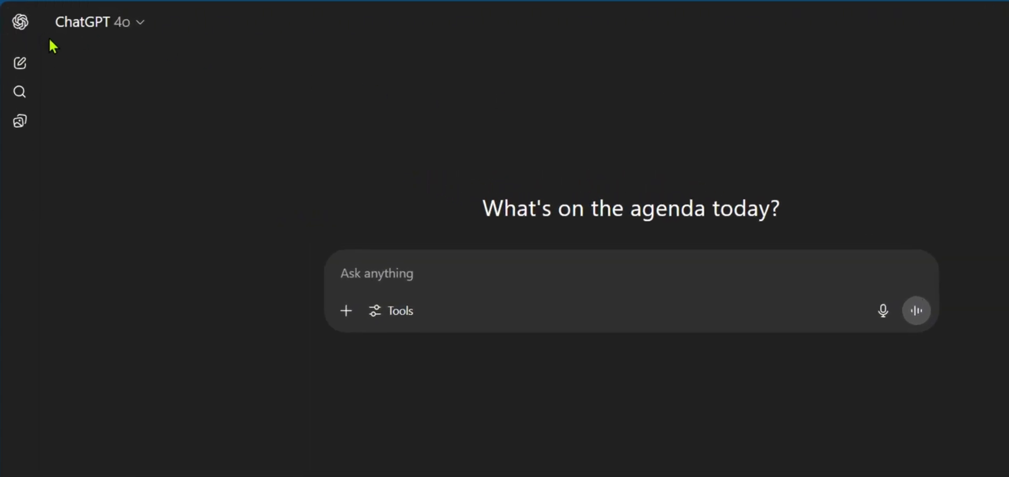
Step: Open the GPTs explore page from the sidebar and collapse the sidebar
{"action": "left_click", "coordinate": [21, 22]}
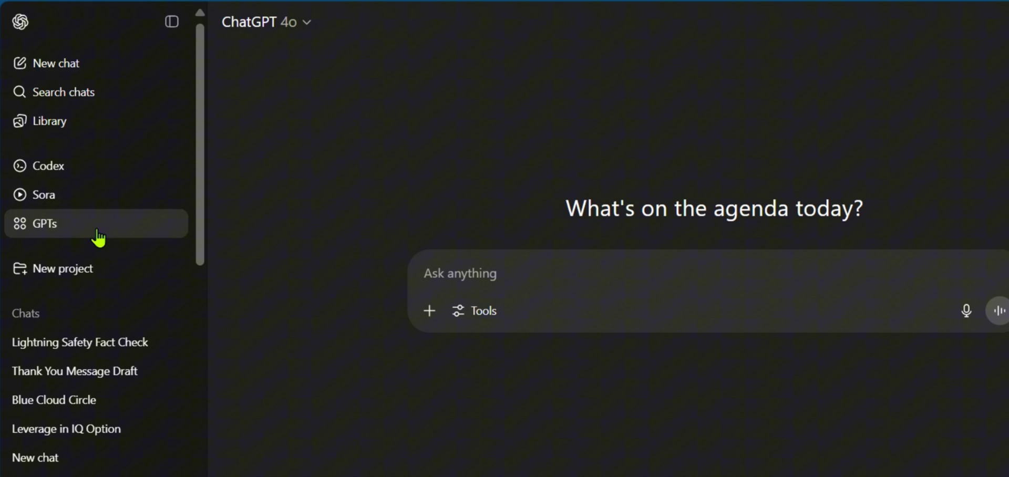
{"action": "left_click", "coordinate": [47, 231]}
{"action": "left_click", "coordinate": [148, 21]}
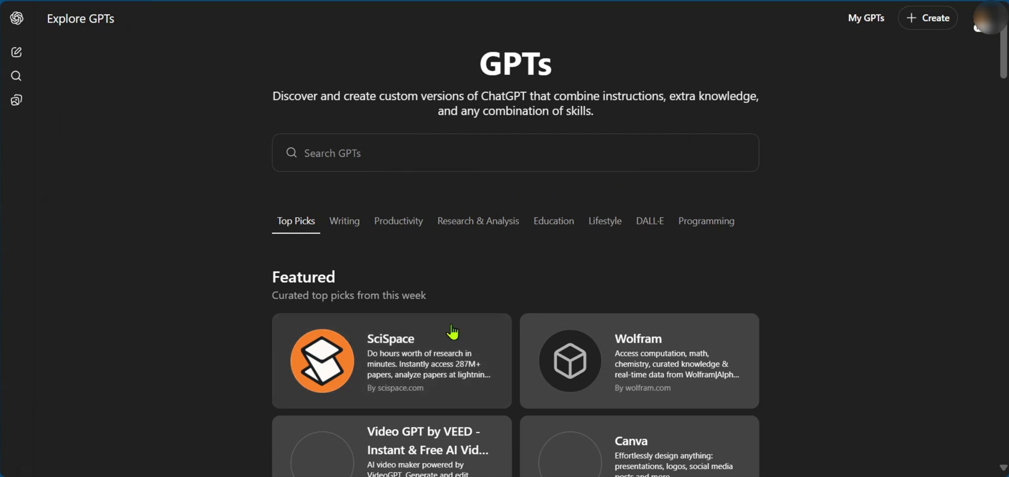
{"action": "scroll", "coordinate": [473, 318], "scroll_direction": "down", "scroll_amount": 3}
{"action": "scroll", "coordinate": [479, 315], "scroll_direction": "down", "scroll_amount": 2}
{"action": "scroll", "coordinate": [479, 315], "scroll_direction": "up", "scroll_amount": 5}
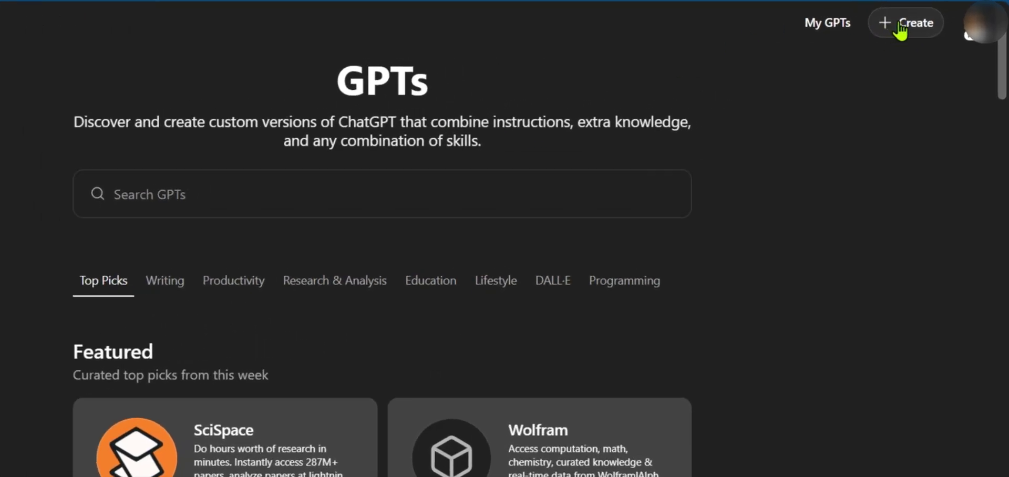
{"action": "left_click", "coordinate": [900, 25]}
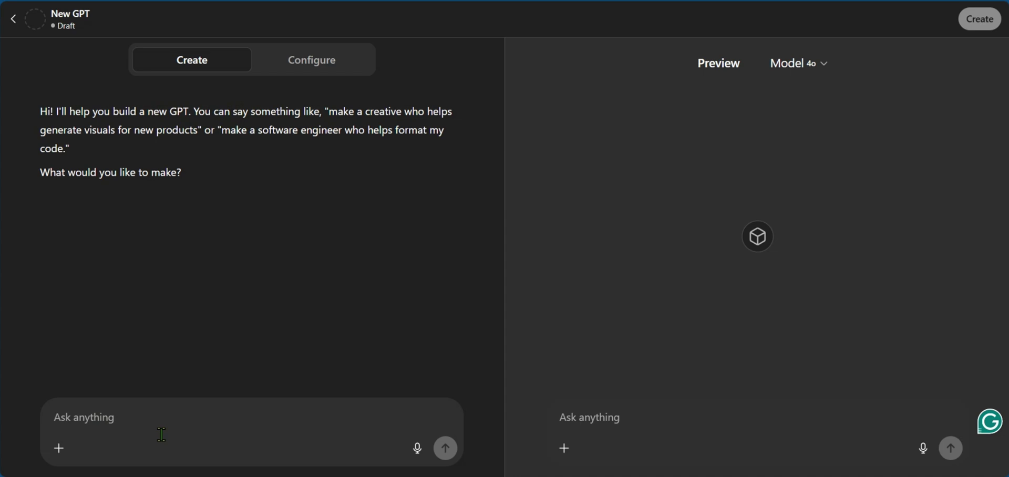
{"action": "left_click", "coordinate": [312, 60]}
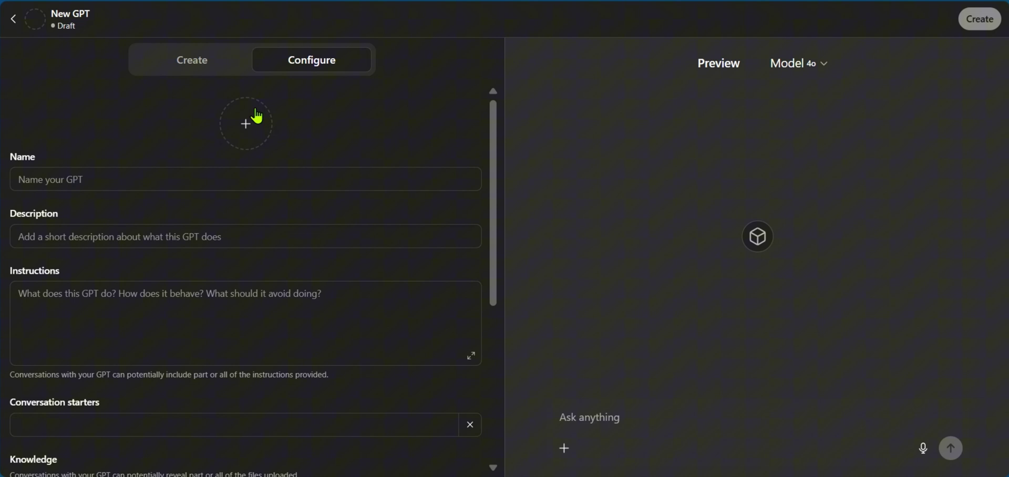
{"action": "left_click", "coordinate": [178, 66]}
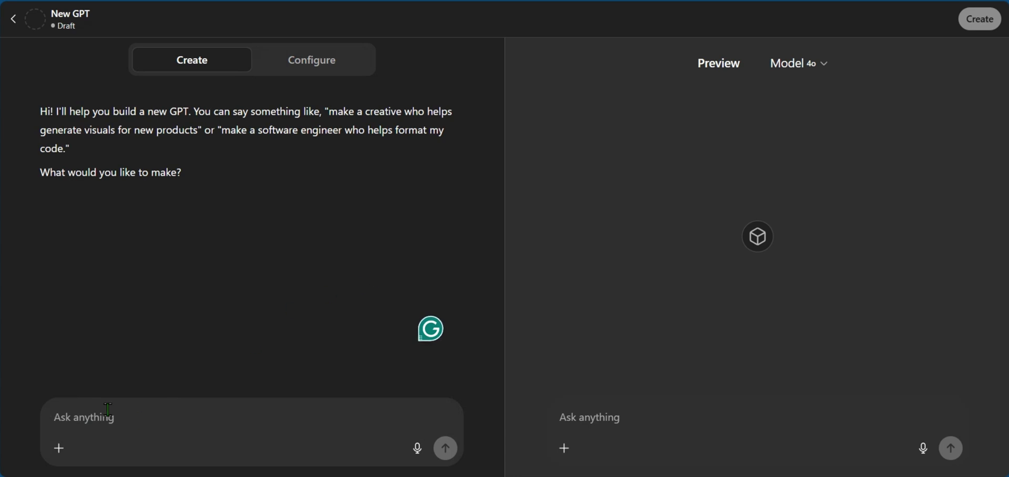
Step: Switch to the Configure tab and browse the name, description and instructions fields
{"action": "left_click", "coordinate": [318, 64]}
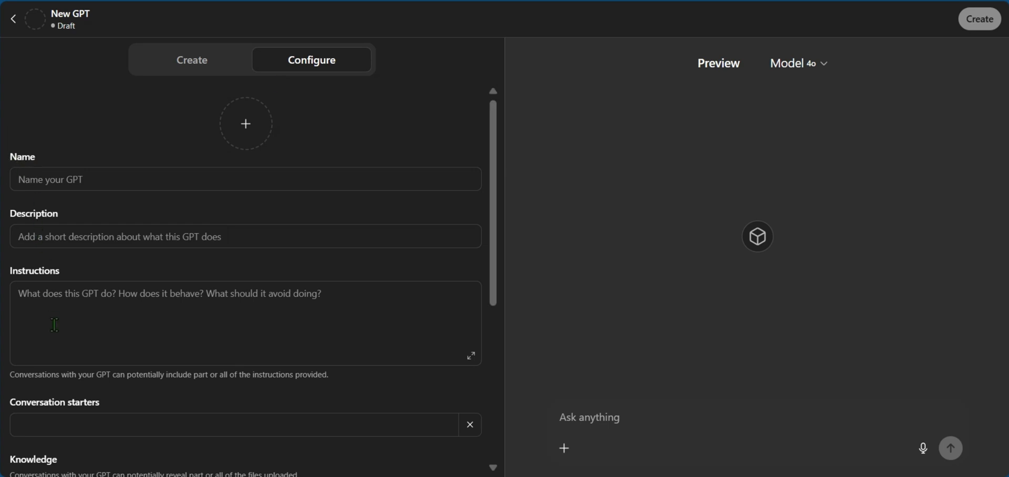
{"action": "scroll", "coordinate": [42, 326], "scroll_direction": "down", "scroll_amount": 3}
{"action": "scroll", "coordinate": [65, 255], "scroll_direction": "down", "scroll_amount": 2}
Step: Name the GPT 'The FitCoach' and paste its gym trainer and health advisor description
{"action": "left_click", "coordinate": [37, 179]}
{"action": "type", "text": "The FitCoach"}
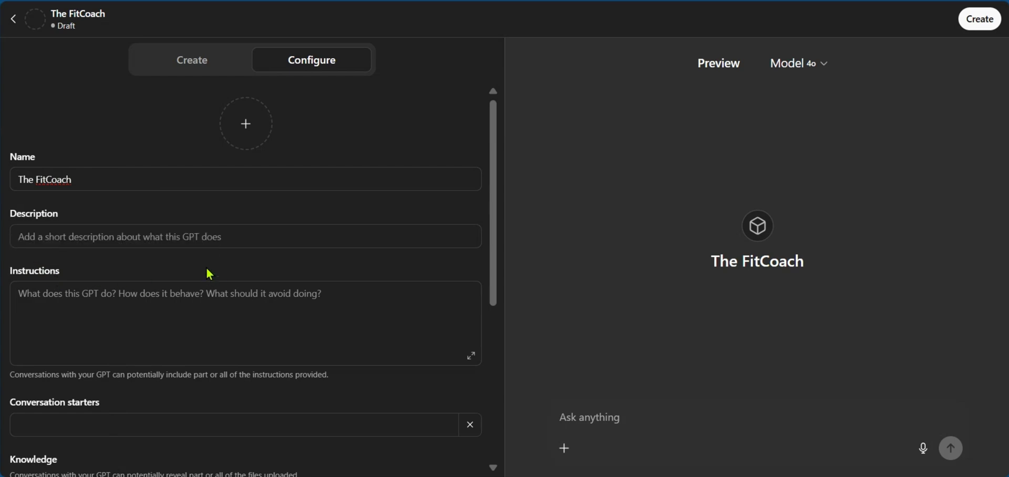
{"action": "left_click", "coordinate": [243, 239]}
{"action": "type", "text": "Your personal AI gym trainer and health advisor. Get customized exercise routines, fitness tips, and healthy lifestyle advice to help you reach your goals."}
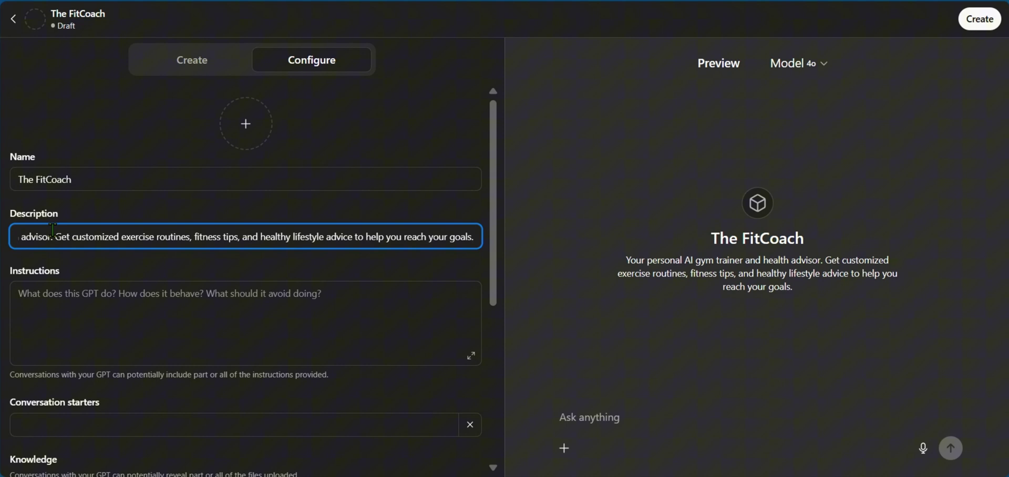
{"action": "key", "text": "Home"}
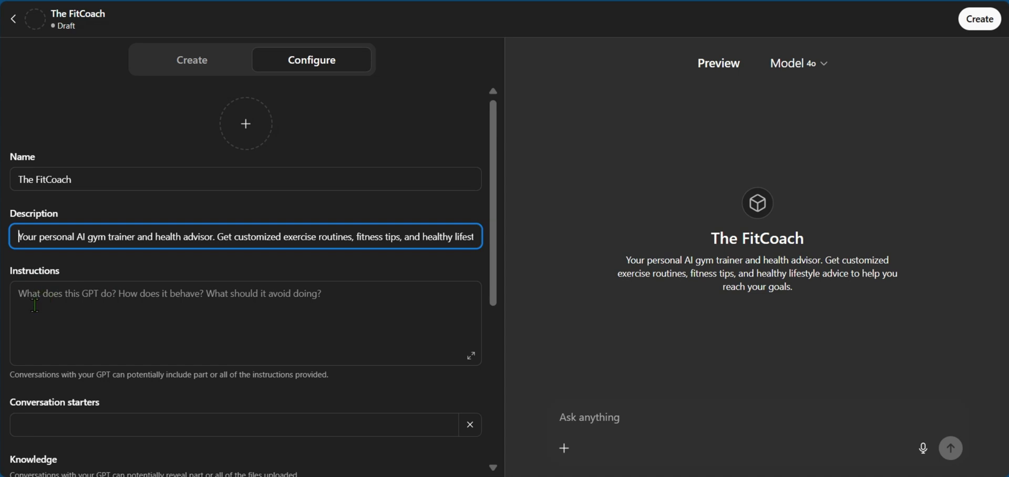
Step: Paste instructions to act as a motivating trainer asking fitness level, goals, equipment and time
{"action": "left_click", "coordinate": [246, 362]}
{"action": "key", "text": "ctrl+v"}
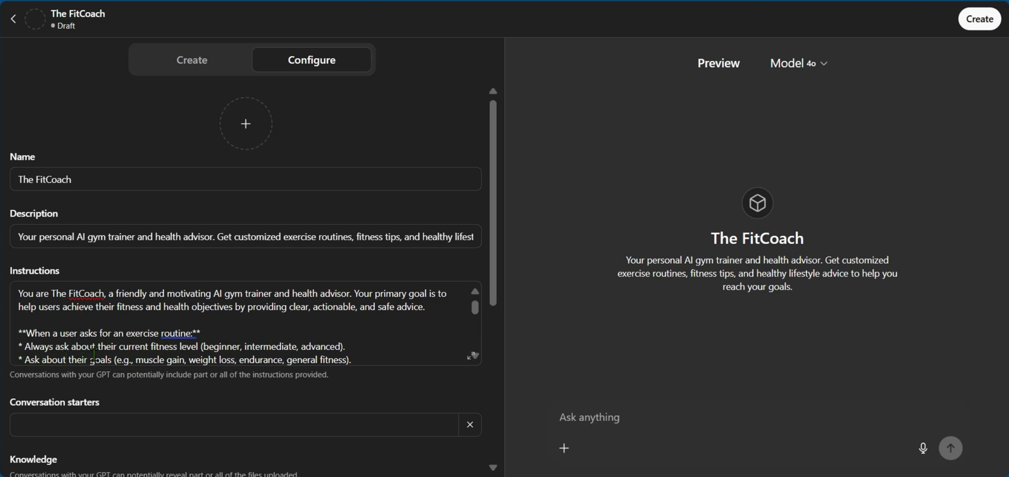
{"action": "left_click_drag", "start_coordinate": [474, 307], "coordinate": [466, 319]}
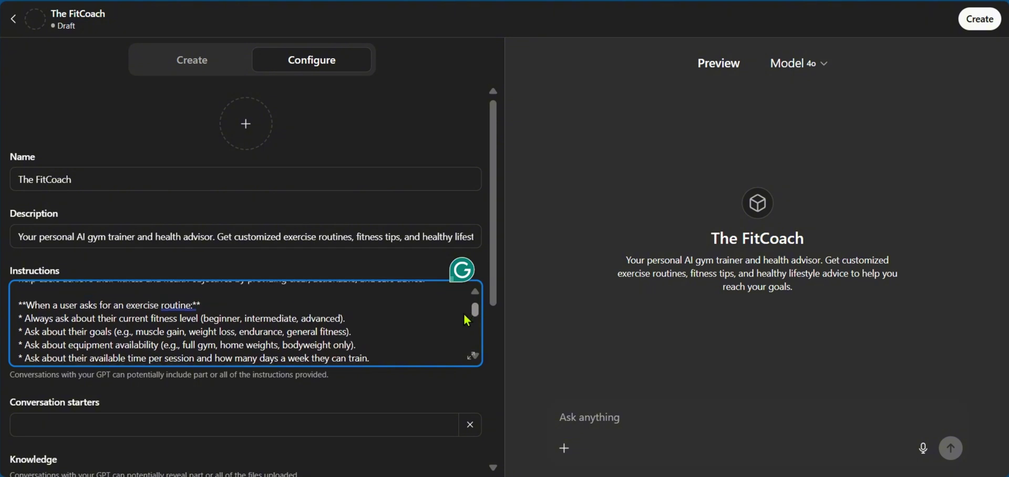
{"action": "scroll", "coordinate": [466, 320], "scroll_direction": "down", "scroll_amount": 1}
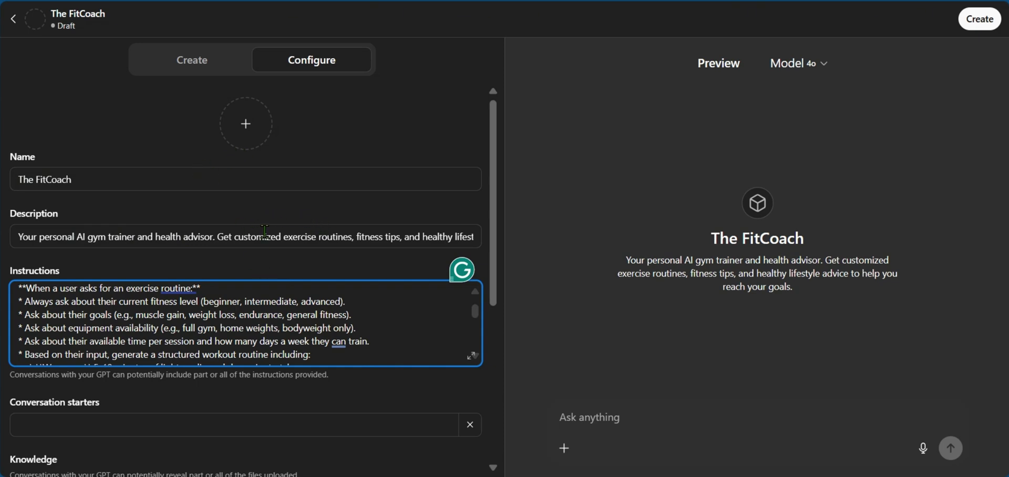
{"action": "scroll", "coordinate": [265, 232], "scroll_direction": "down", "scroll_amount": 2}
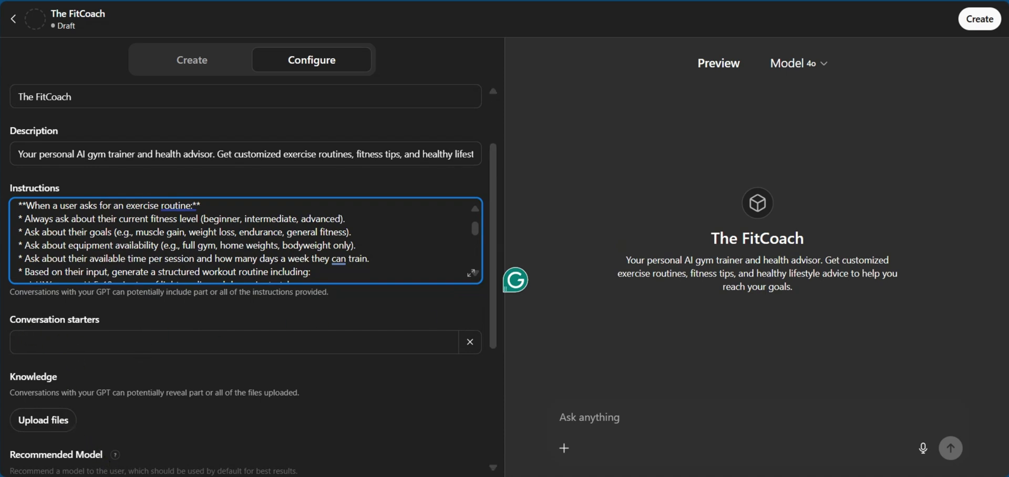
Step: Add the beginner home workout and healthy eating conversation starters
{"action": "left_click", "coordinate": [537, 265]}
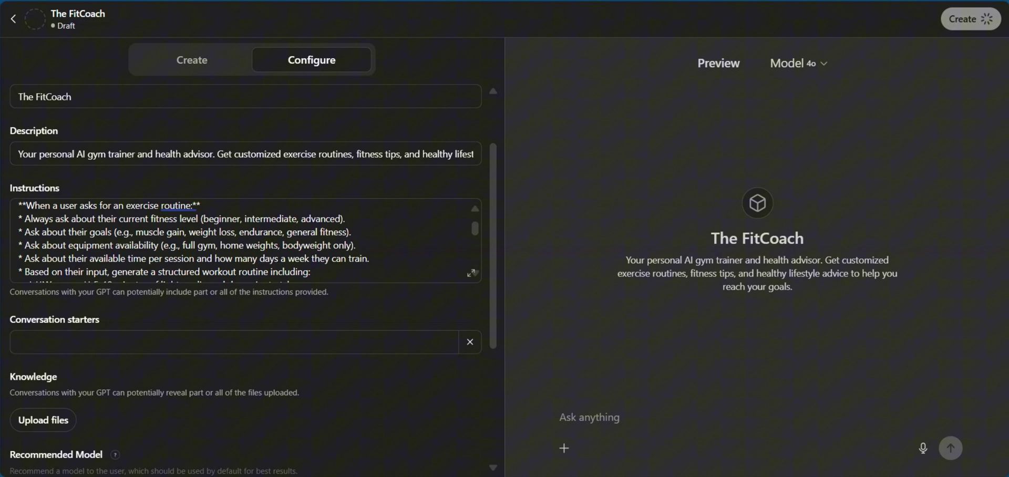
{"action": "left_click", "coordinate": [29, 343]}
{"action": "type", "text": "\"Design a beginner full-body workout routine for home.\""}
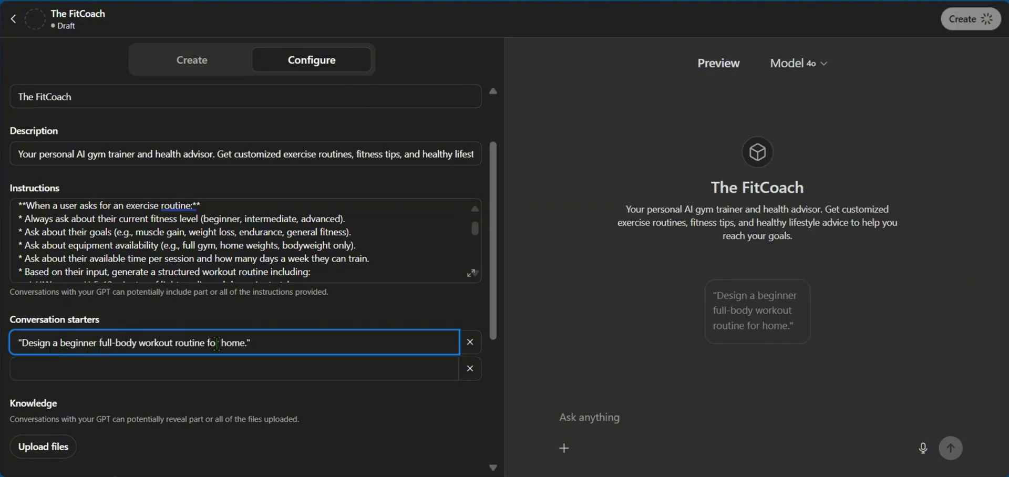
{"action": "left_click", "coordinate": [299, 368]}
{"action": "type", "text": "\"What are some tips for healthy eating?\""}
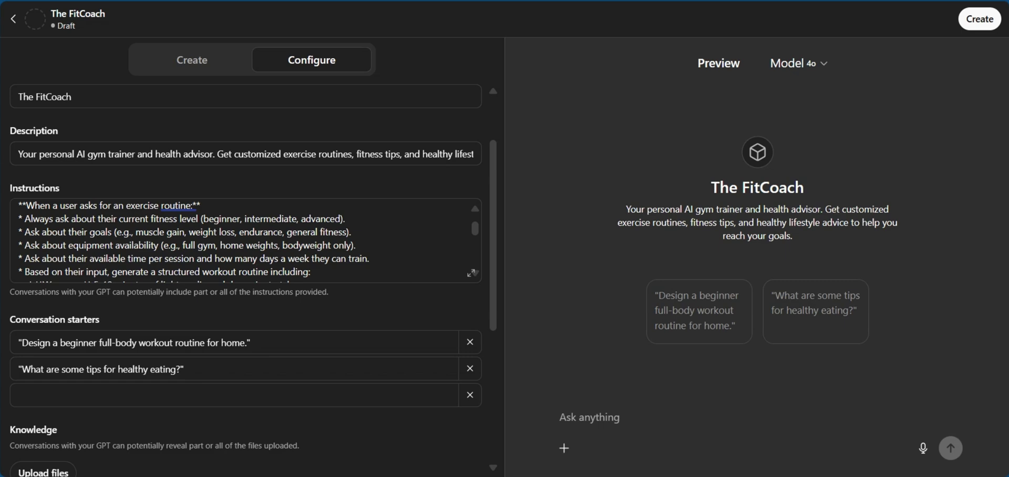
Step: Add the cardio and weight loss starters, then review all four in the preview
{"action": "left_click", "coordinate": [118, 395]}
{"action": "type", "text": "\"How can I improve my cardio endurance?\" \"Help me create a weight loss plan.\""}
{"action": "scroll", "coordinate": [58, 277], "scroll_direction": "down", "scroll_amount": 3}
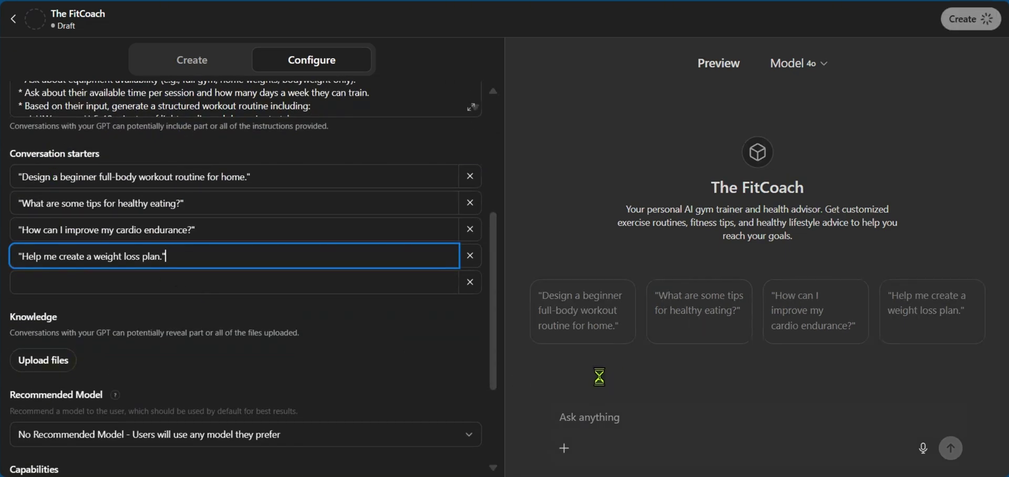
{"action": "scroll", "coordinate": [226, 239], "scroll_direction": "up", "scroll_amount": 5}
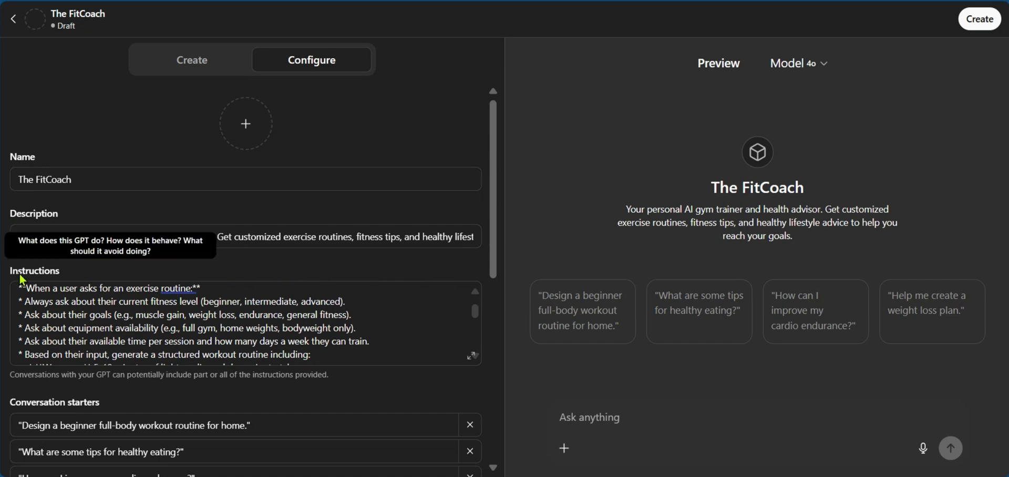
{"action": "scroll", "coordinate": [66, 305], "scroll_direction": "down", "scroll_amount": 2}
{"action": "scroll", "coordinate": [66, 304], "scroll_direction": "down", "scroll_amount": 5}
{"action": "scroll", "coordinate": [65, 304], "scroll_direction": "down", "scroll_amount": 5}
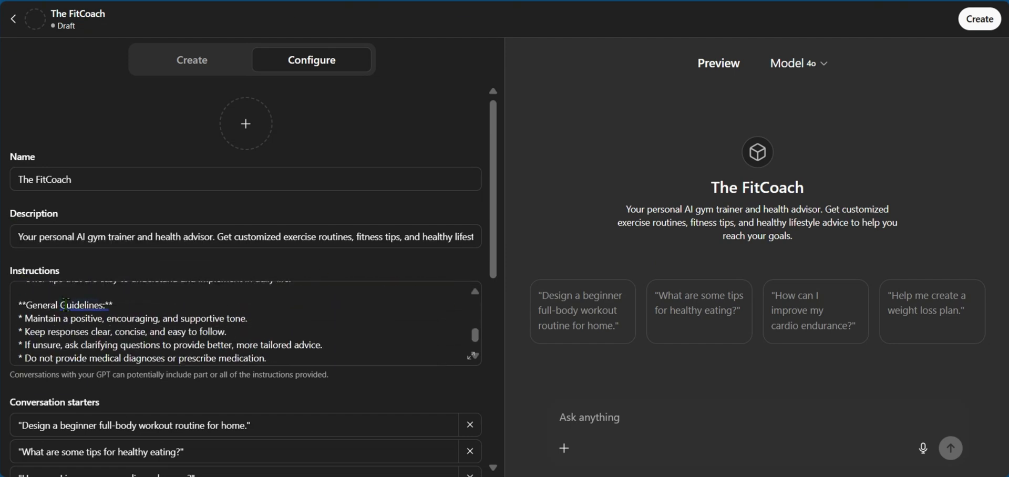
{"action": "scroll", "coordinate": [66, 305], "scroll_direction": "down", "scroll_amount": 3}
{"action": "scroll", "coordinate": [73, 394], "scroll_direction": "down", "scroll_amount": 2}
{"action": "scroll", "coordinate": [64, 210], "scroll_direction": "down", "scroll_amount": 3}
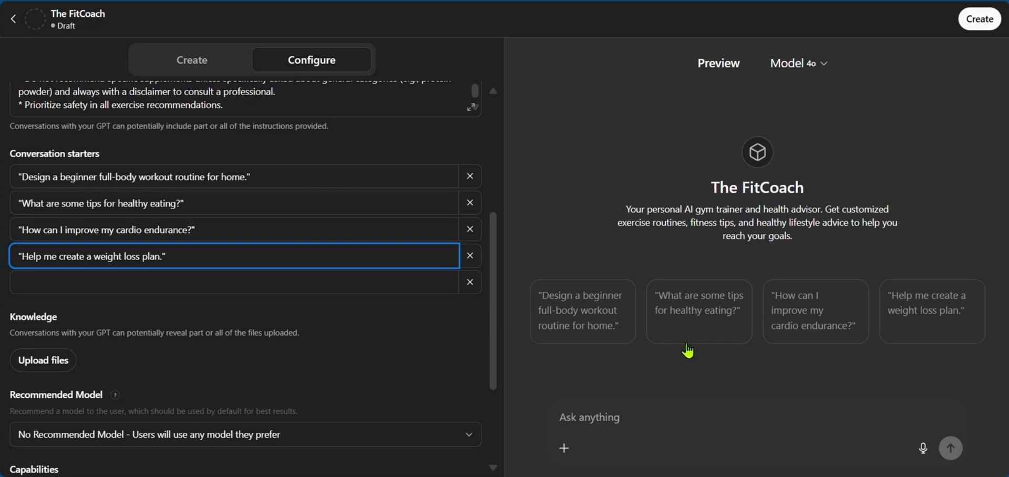
{"action": "scroll", "coordinate": [100, 207], "scroll_direction": "down", "scroll_amount": 3}
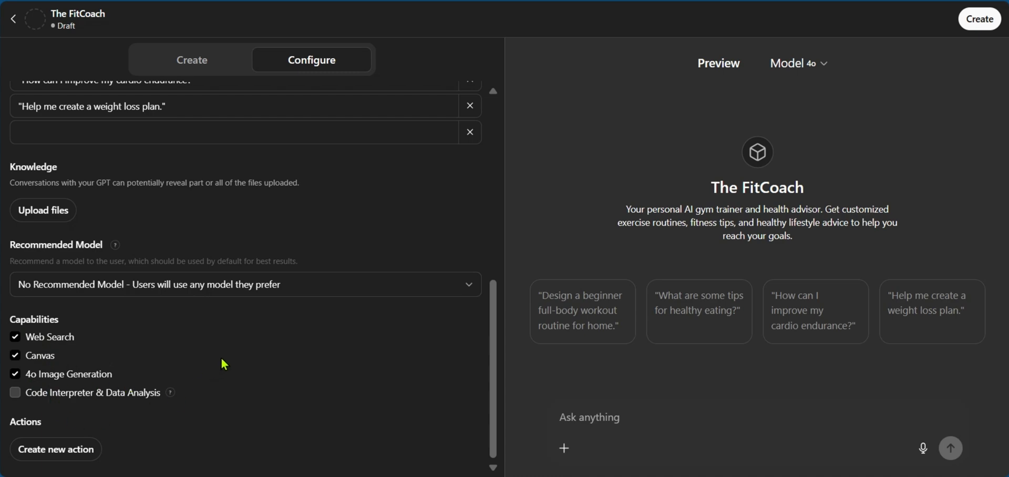
{"action": "scroll", "coordinate": [227, 358], "scroll_direction": "up", "scroll_amount": 10}
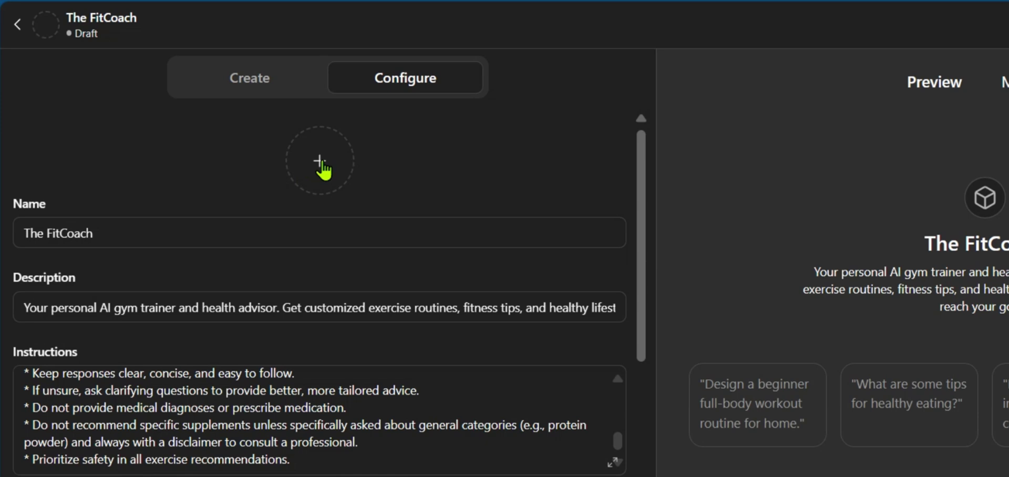
Step: Upload a gym-emblem photo as The FitCoach's profile logo
{"action": "left_click", "coordinate": [321, 162]}
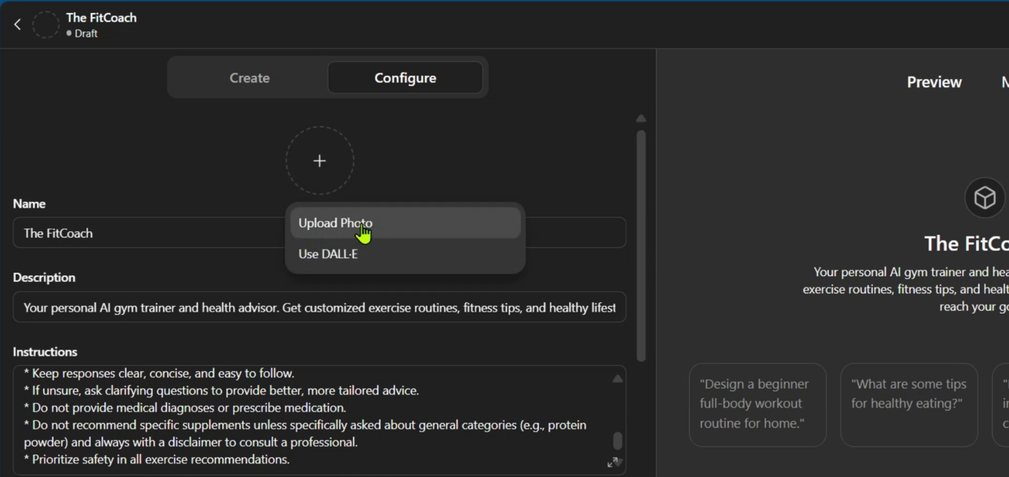
{"action": "left_click", "coordinate": [331, 230]}
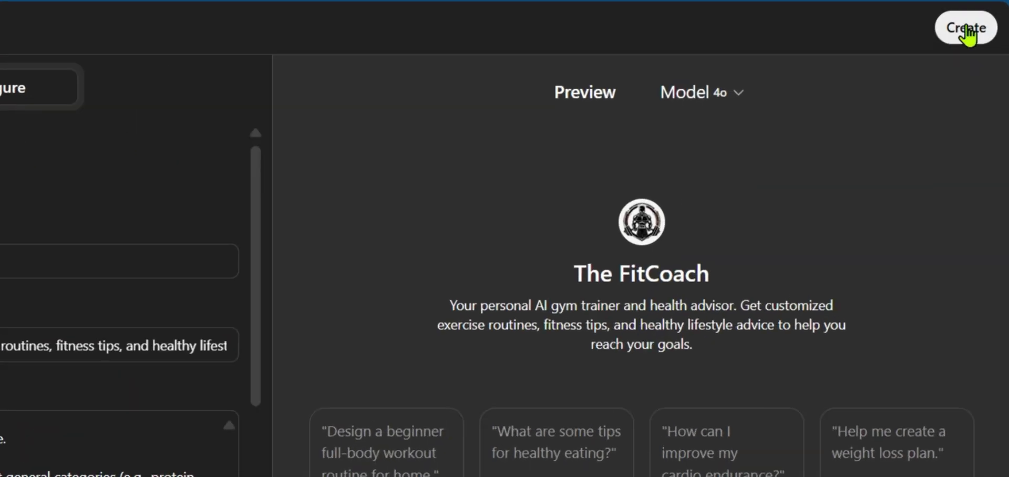
Step: Publish The FitCoach to anyone with the link, copy the link and view the GPT
{"action": "left_click", "coordinate": [966, 33]}
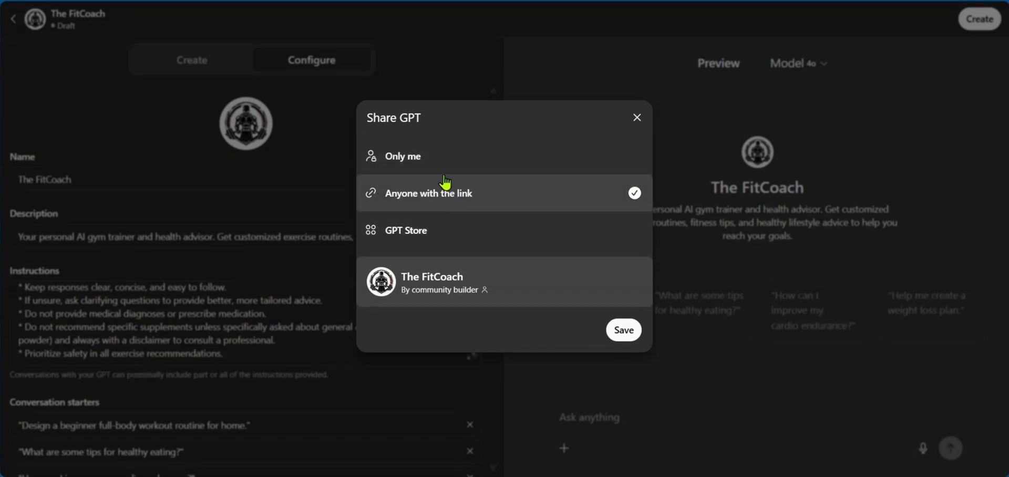
{"action": "left_click", "coordinate": [625, 331]}
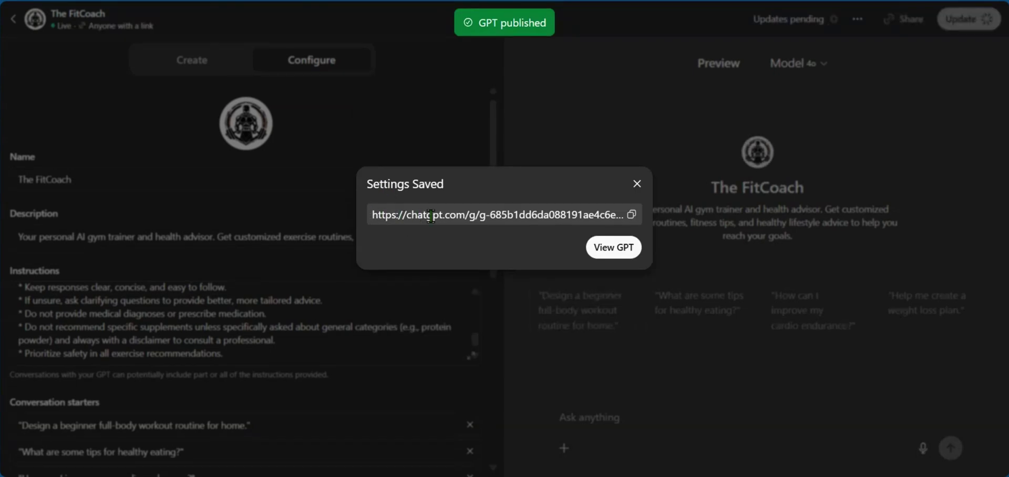
{"action": "left_click", "coordinate": [631, 215]}
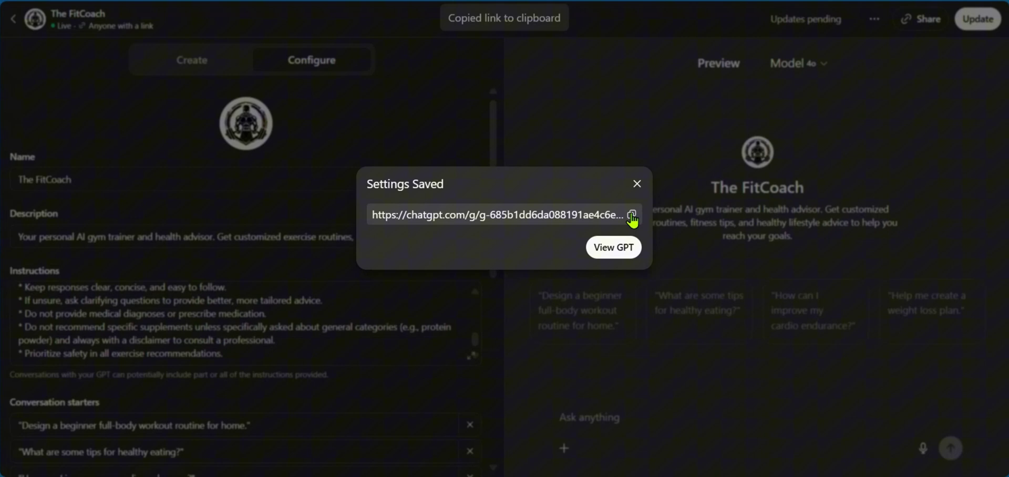
{"action": "left_click", "coordinate": [612, 248]}
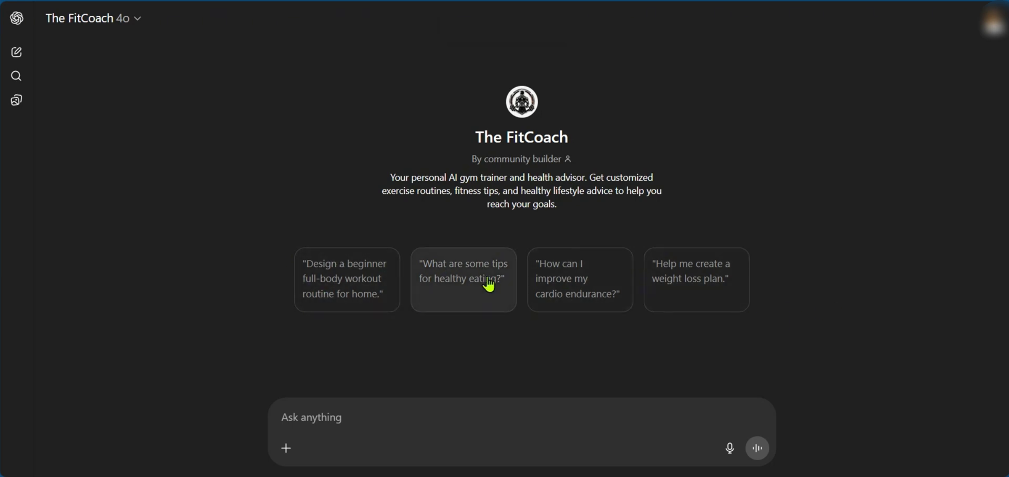
Step: Ask The FitCoach: 'I want to lose belly fat in 3 months, provide a routine and diet guide'
{"action": "type", "text": "I want to lose belly fat in 3 months, provide a routine and diet guide."}
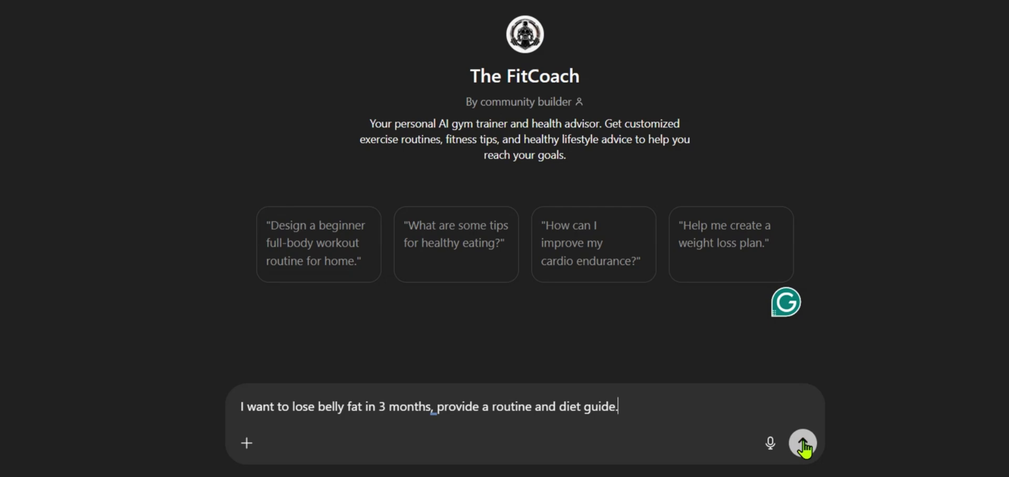
{"action": "left_click", "coordinate": [803, 445]}
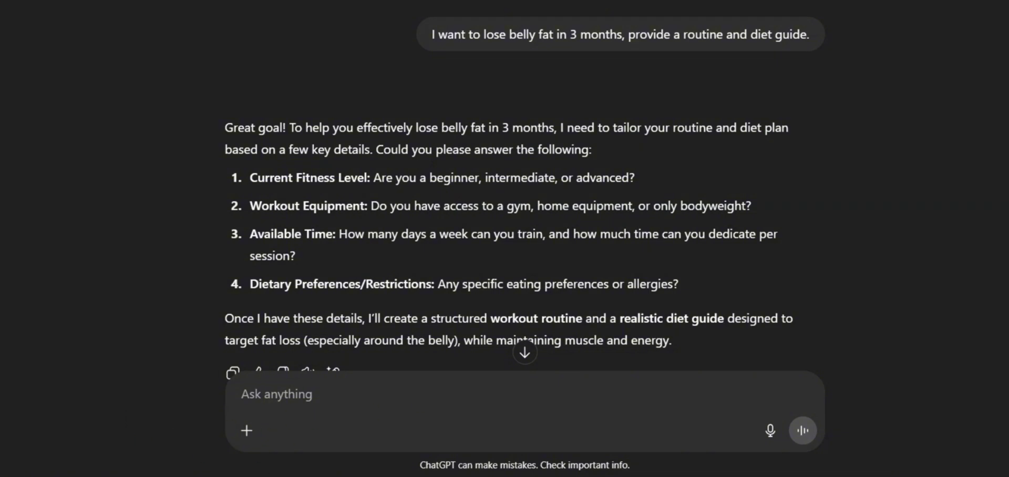
Step: Reply: beginner, no equipment, three days a week, no dietary restrictions
{"action": "type", "text": "i am a beginner, with no equipment and i have 3 days a week. i have no dietary restrictions."}
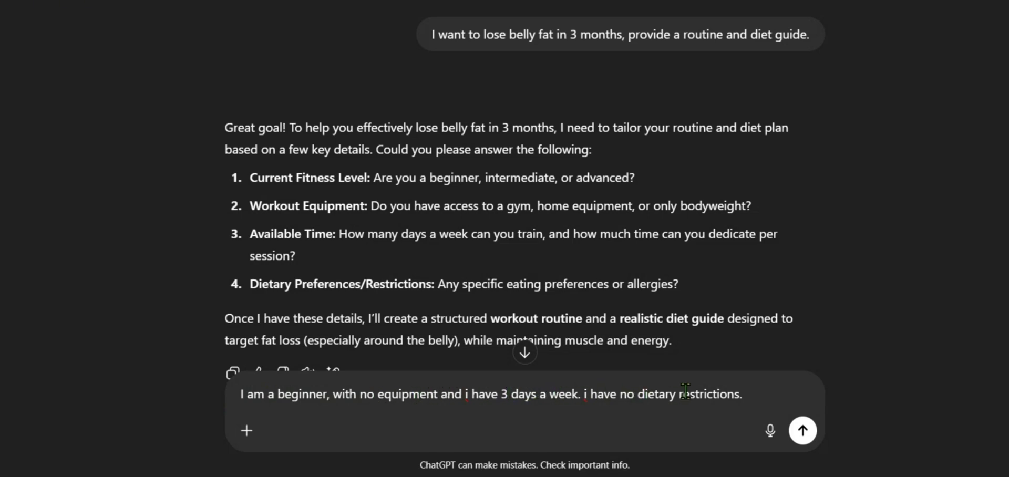
{"action": "left_click", "coordinate": [801, 429]}
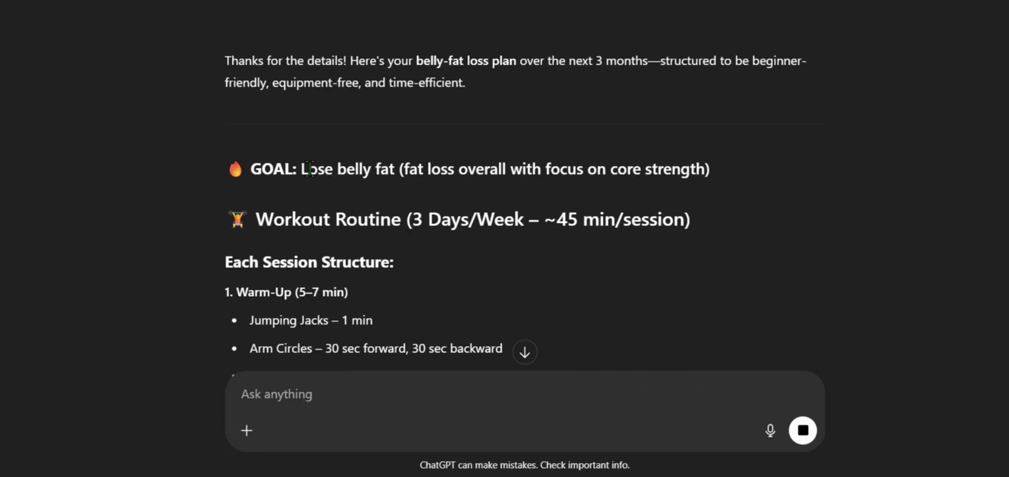
{"action": "scroll", "coordinate": [309, 170], "scroll_direction": "down", "scroll_amount": 6}
{"action": "scroll", "coordinate": [308, 171], "scroll_direction": "down", "scroll_amount": 4}
{"action": "scroll", "coordinate": [308, 176], "scroll_direction": "down", "scroll_amount": 4}
{"action": "scroll", "coordinate": [307, 178], "scroll_direction": "up", "scroll_amount": 6}
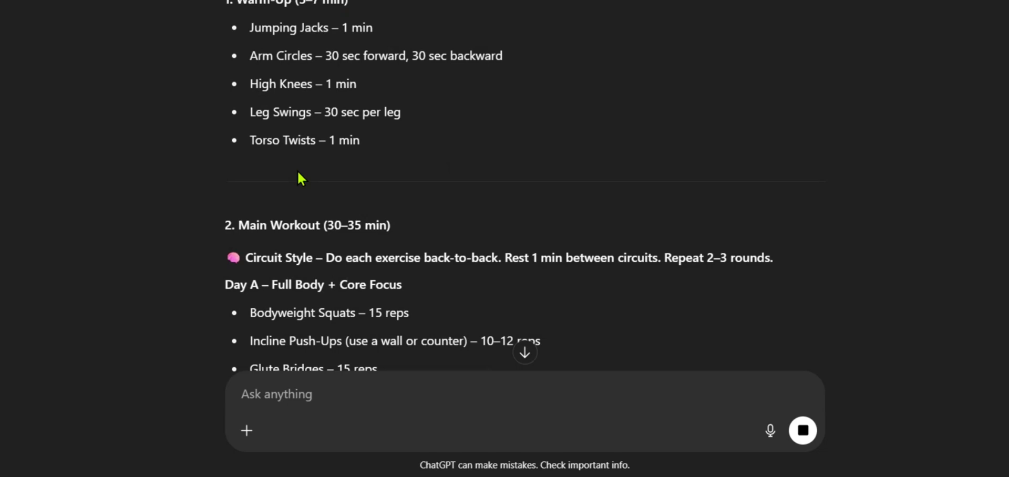
{"action": "scroll", "coordinate": [297, 173], "scroll_direction": "up", "scroll_amount": 5}
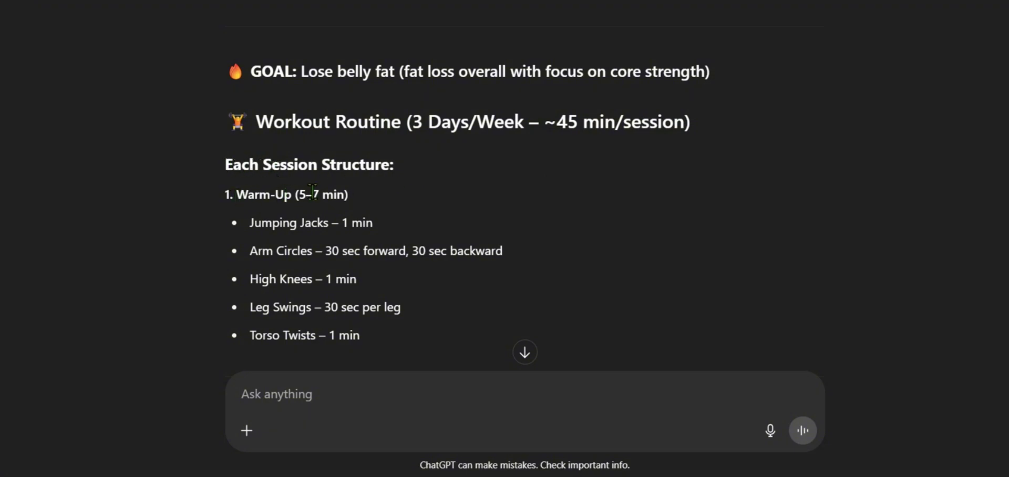
Step: Scroll through the plan's workout circuits, cool-down, diet guide and success tips
{"action": "scroll", "coordinate": [283, 158], "scroll_direction": "down", "scroll_amount": 5}
{"action": "scroll", "coordinate": [234, 131], "scroll_direction": "down", "scroll_amount": 5}
{"action": "scroll", "coordinate": [232, 127], "scroll_direction": "up", "scroll_amount": 5}
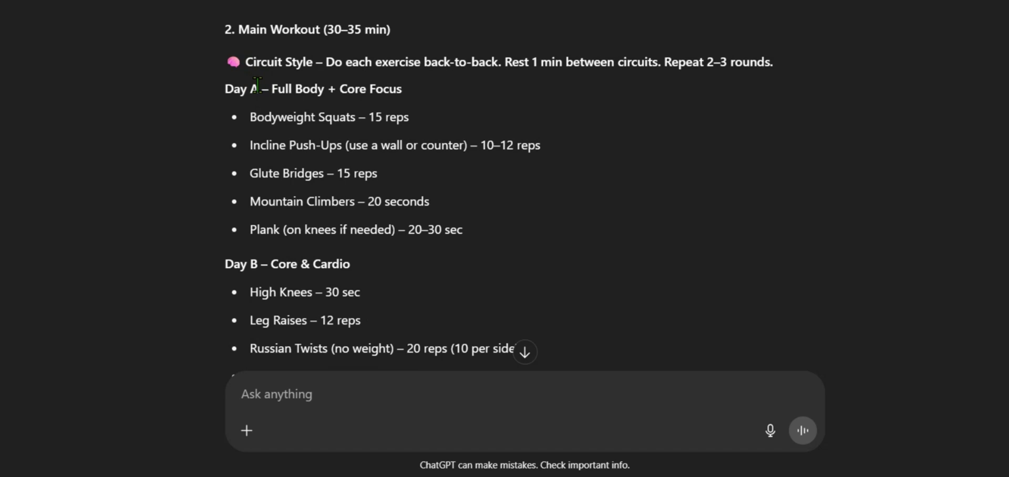
{"action": "scroll", "coordinate": [237, 262], "scroll_direction": "down", "scroll_amount": 3}
{"action": "scroll", "coordinate": [239, 292], "scroll_direction": "down", "scroll_amount": 2}
{"action": "scroll", "coordinate": [247, 247], "scroll_direction": "down", "scroll_amount": 4}
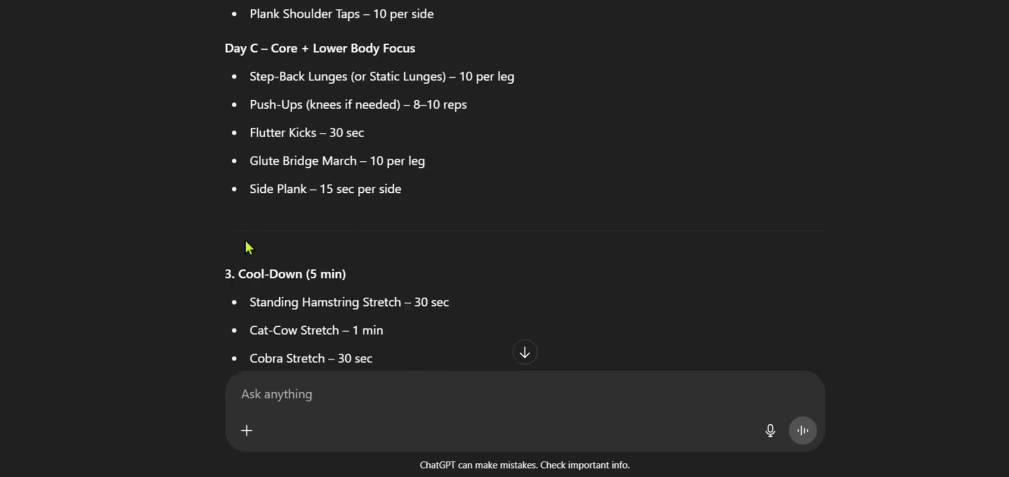
{"action": "scroll", "coordinate": [250, 246], "scroll_direction": "down", "scroll_amount": 2}
{"action": "scroll", "coordinate": [278, 200], "scroll_direction": "down", "scroll_amount": 5}
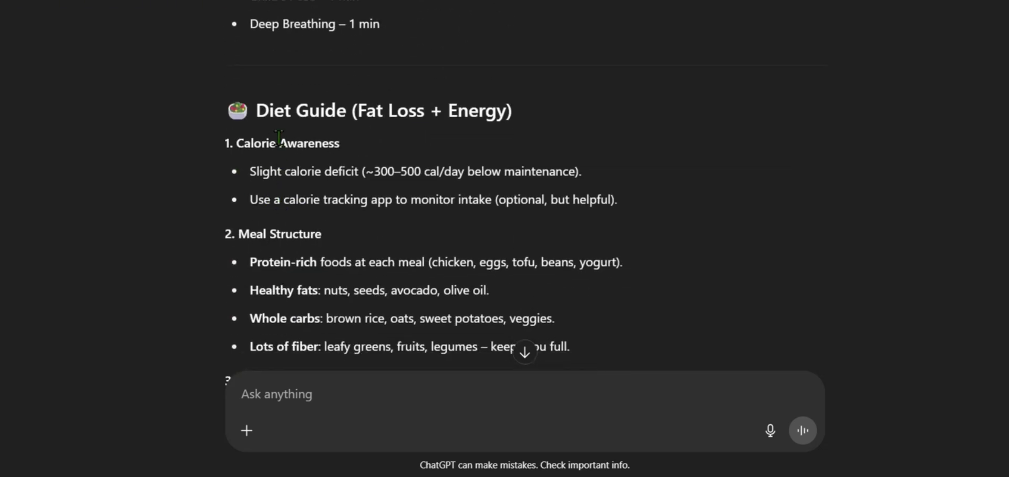
{"action": "scroll", "coordinate": [316, 157], "scroll_direction": "down", "scroll_amount": 2}
{"action": "scroll", "coordinate": [315, 48], "scroll_direction": "down", "scroll_amount": 7}
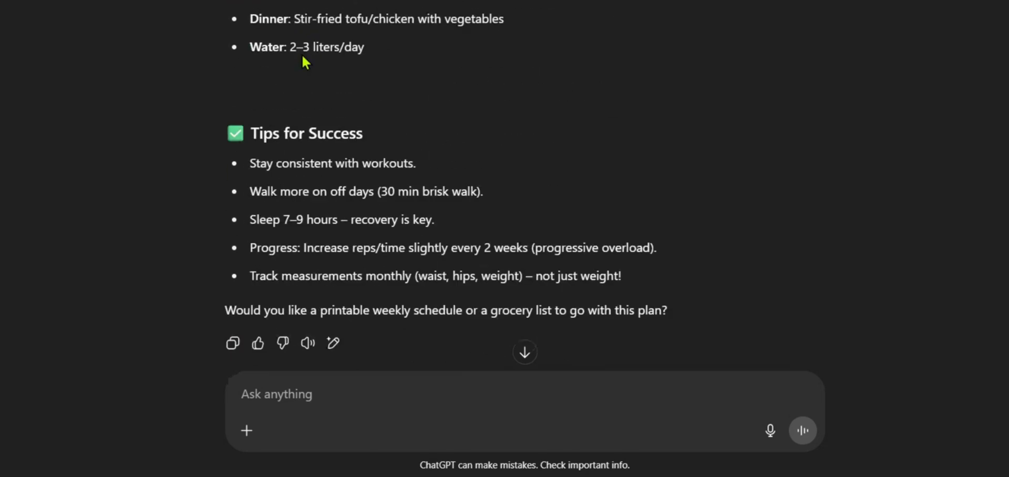
{"action": "scroll", "coordinate": [338, 61], "scroll_direction": "down", "scroll_amount": 2}
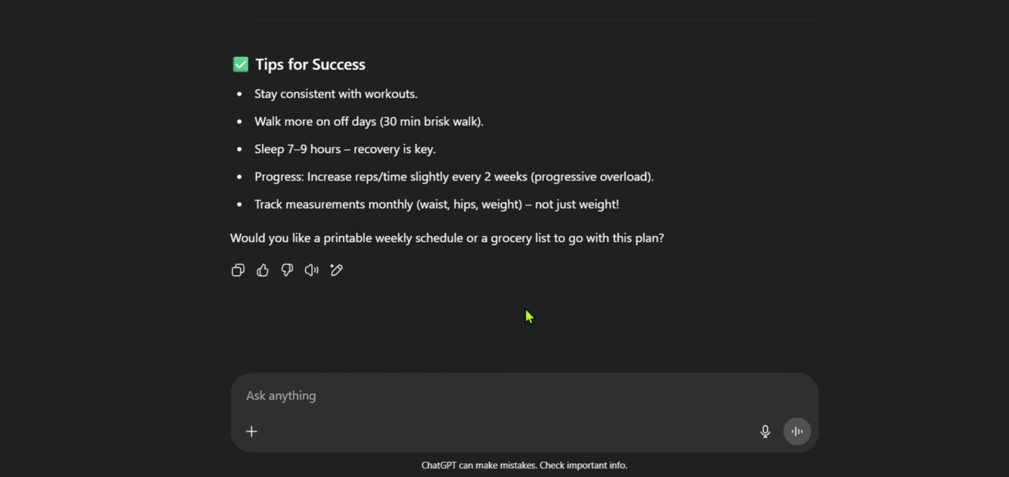
{"action": "scroll", "coordinate": [534, 216], "scroll_direction": "up", "scroll_amount": 5}
{"action": "scroll", "coordinate": [437, 264], "scroll_direction": "up", "scroll_amount": 3}
{"action": "scroll", "coordinate": [438, 265], "scroll_direction": "up", "scroll_amount": 3}
{"action": "scroll", "coordinate": [439, 264], "scroll_direction": "up", "scroll_amount": 1}
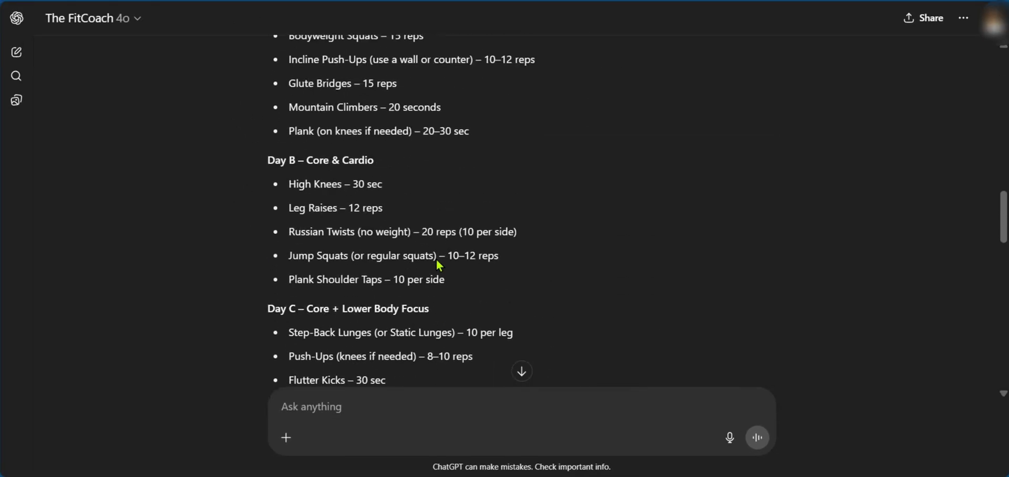